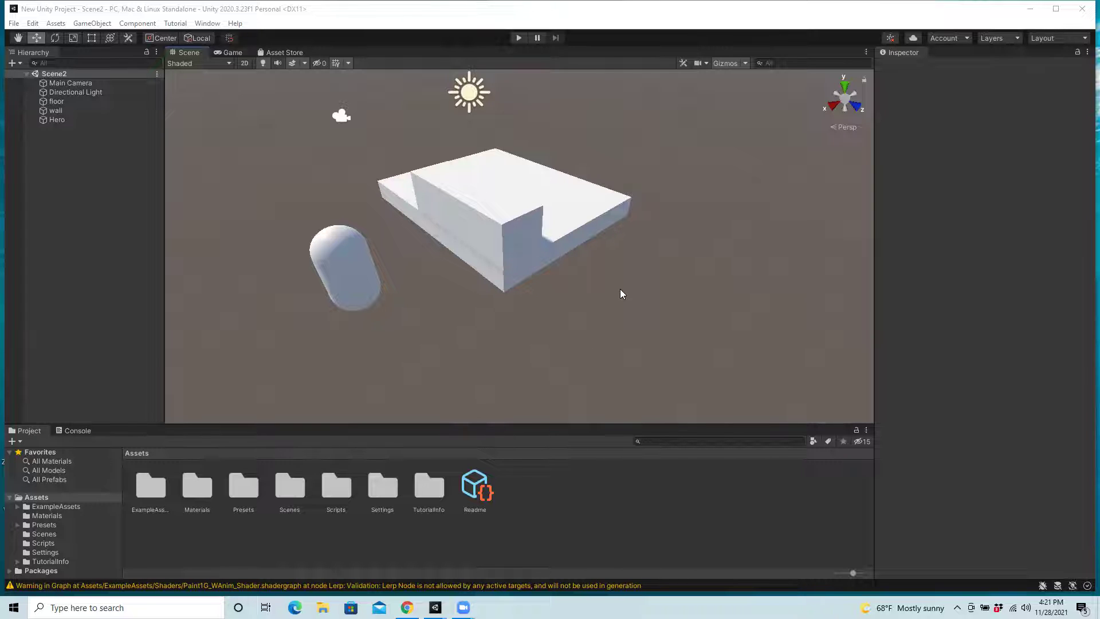
Zoom the Scene view in and out to inspect the floor, wall and Hero capsule at different distances
scroll(598, 290, down, 2)
scroll(598, 291, up, 2)
scroll(598, 291, down, 2)
scroll(598, 290, up, 3)
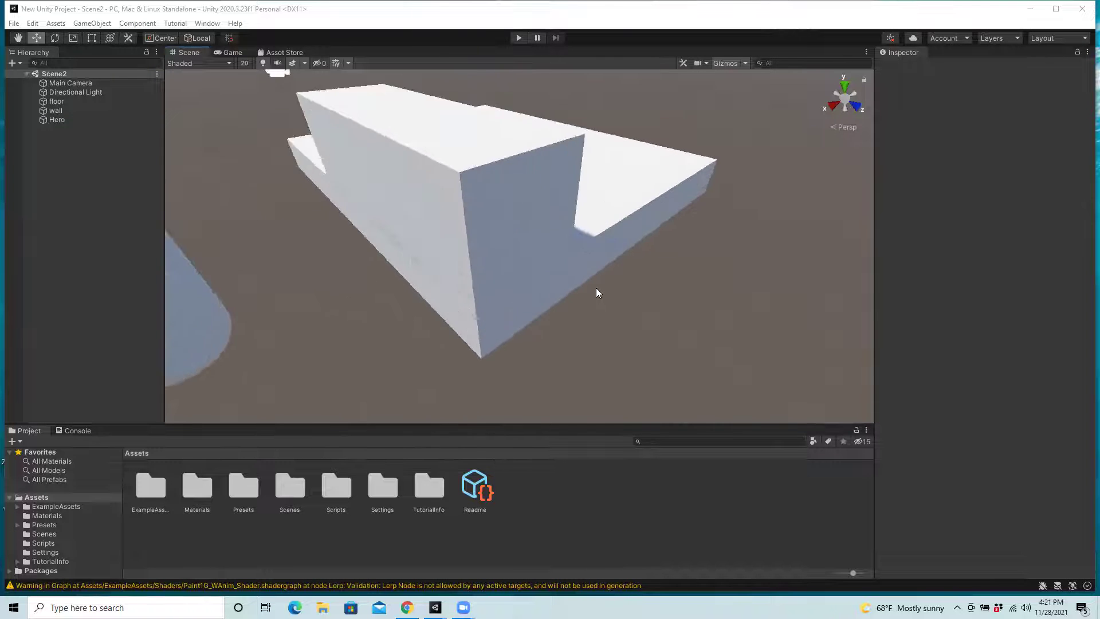
scroll(596, 287, down, 2)
scroll(596, 287, down, 1)
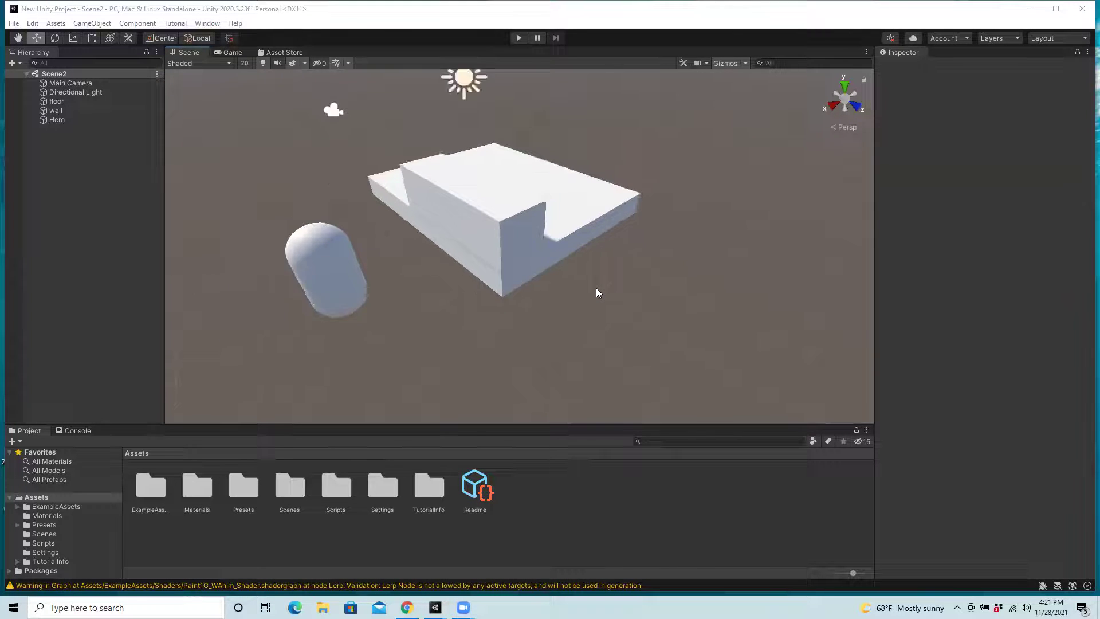
scroll(596, 287, up, 2)
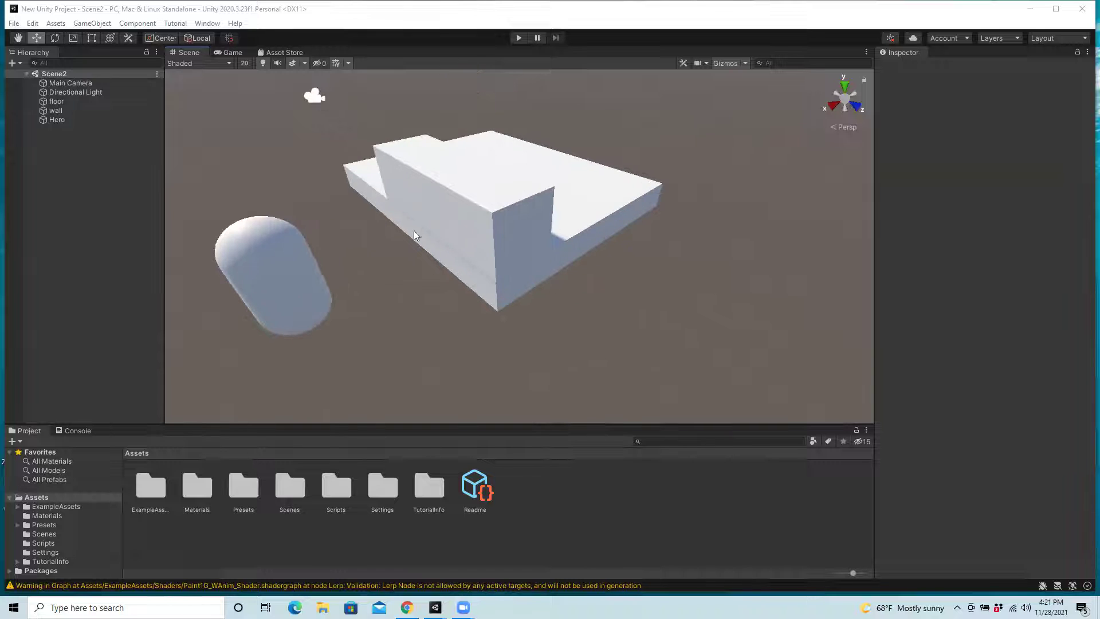
Pan the Scene view with the Hand tool and zoom out to see the floor, wall and capsule together
click(19, 39)
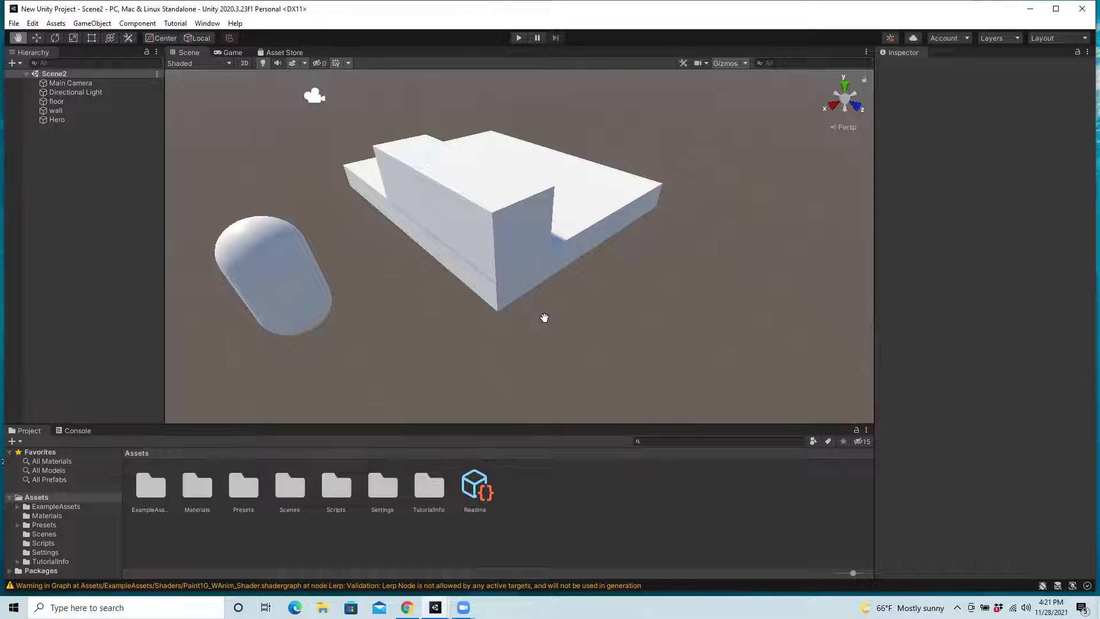
drag(545, 317, 618, 245)
scroll(609, 248, down, 3)
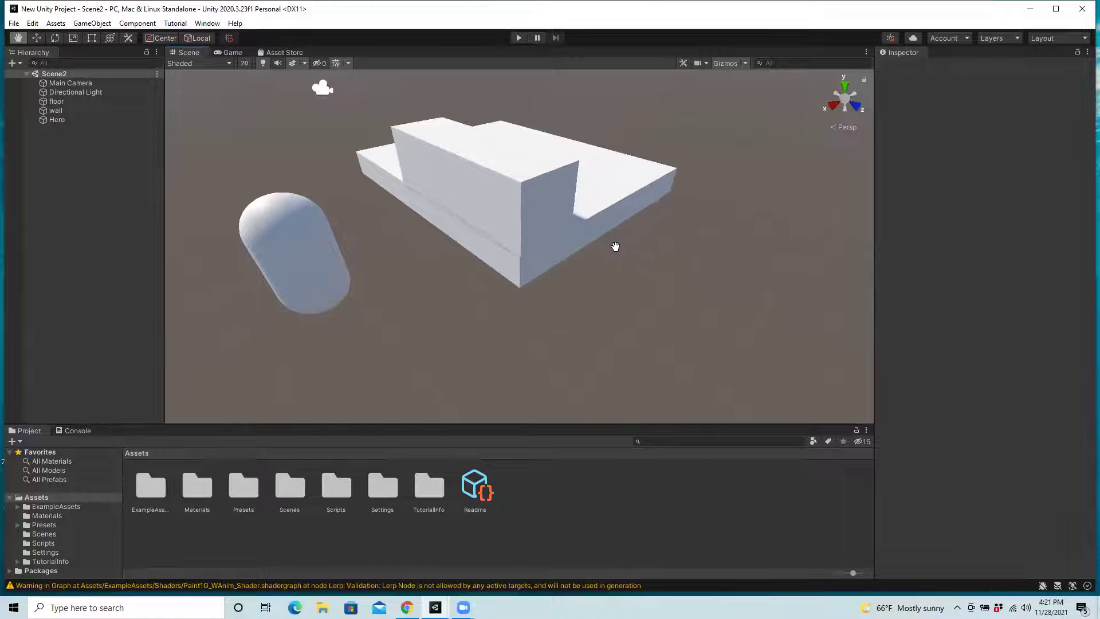
scroll(501, 316, down, 1)
key(Right)
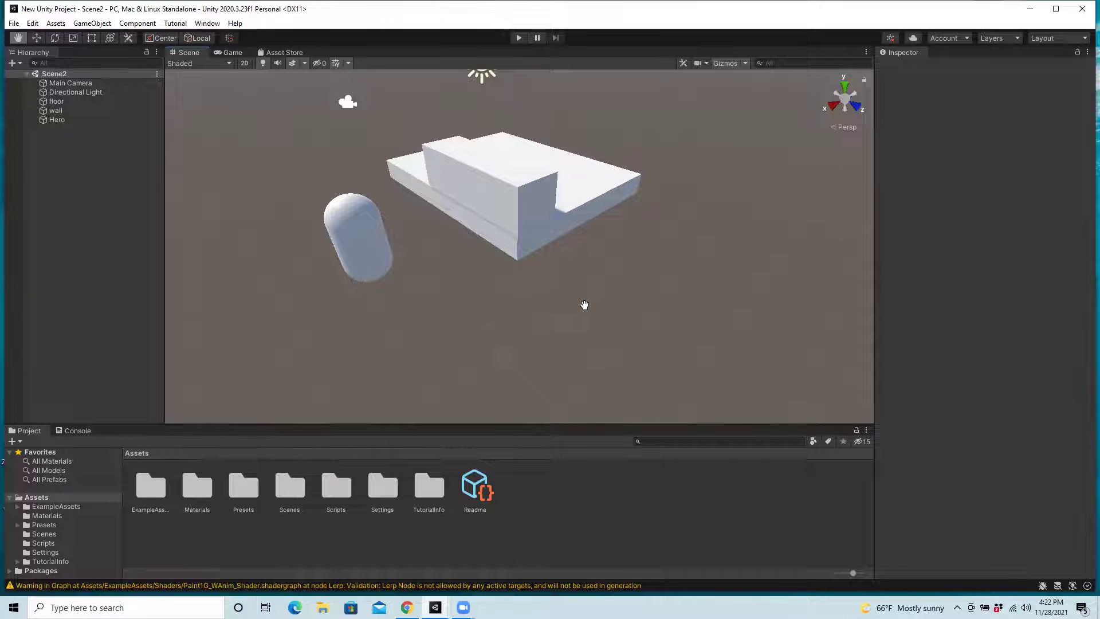
Orbit the Scene view around the floor, wall and capsule to examine them from different angles
key(alt)
key(alt)
alt+drag(579, 296, 493, 271)
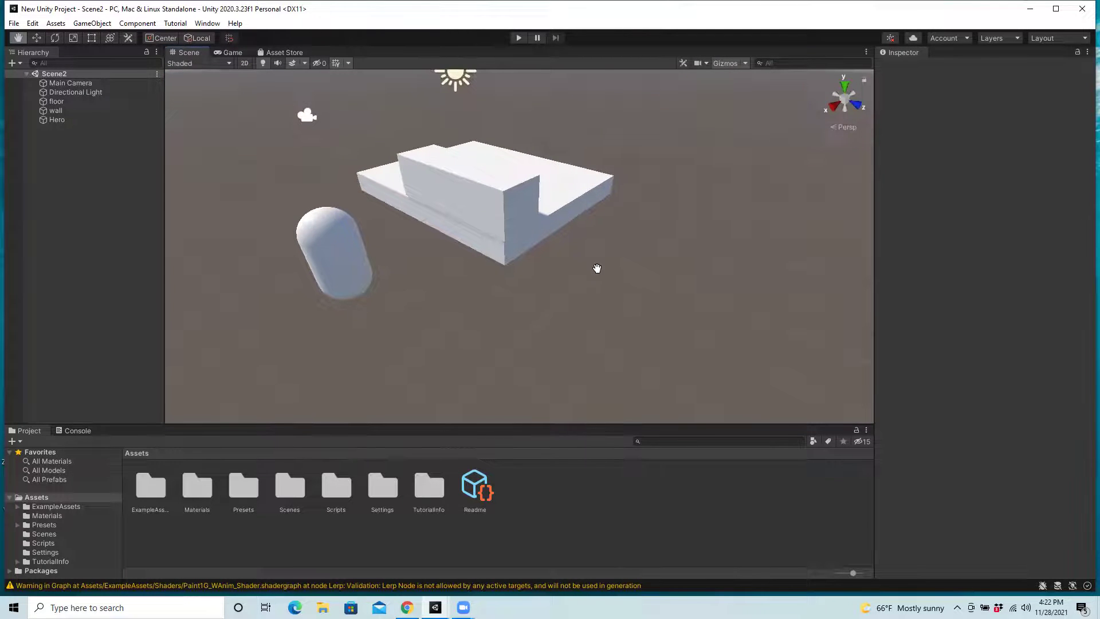
mouse_move(586, 277)
alt+mouse_down()
mouse_move(570, 304)
mouse_move(660, 236)
mouse_move(508, 273)
mouse_move(611, 238)
mouse_move(604, 260)
mouse_move(562, 271)
mouse_move(633, 253)
mouse_move(583, 267)
mouse_move(589, 272)
alt+mouse_up()
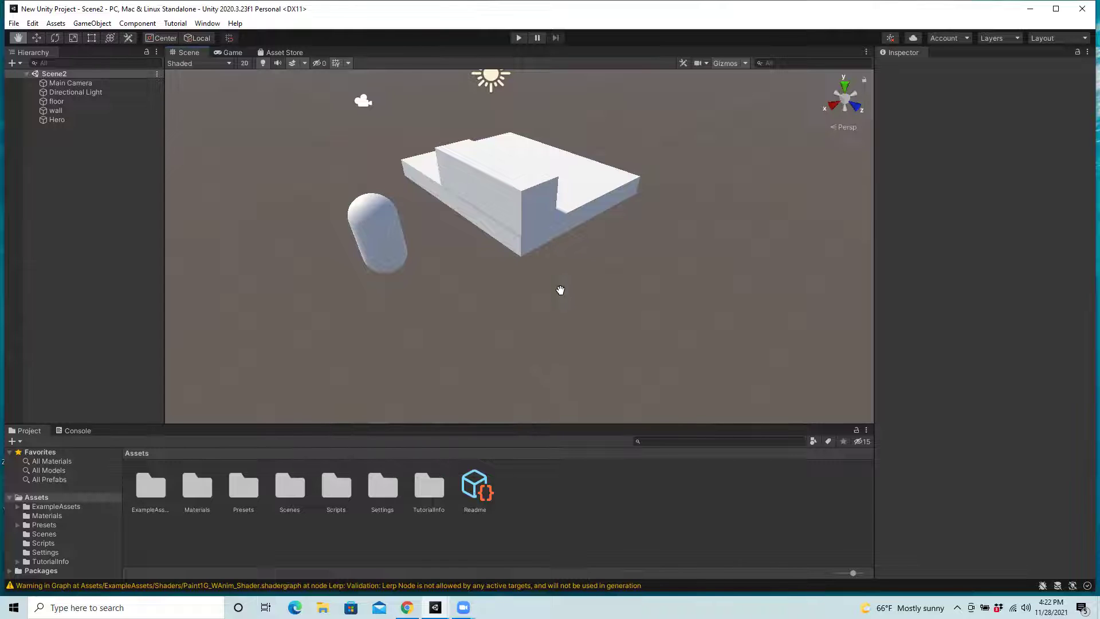
drag(586, 287, 622, 263)
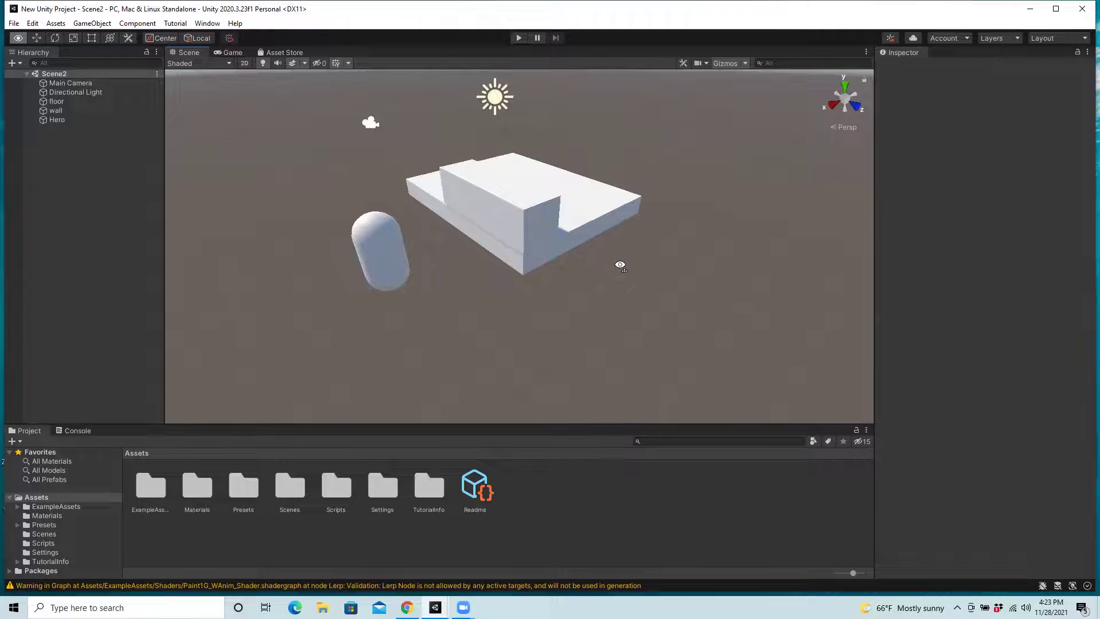
alt+drag(624, 260, 622, 254)
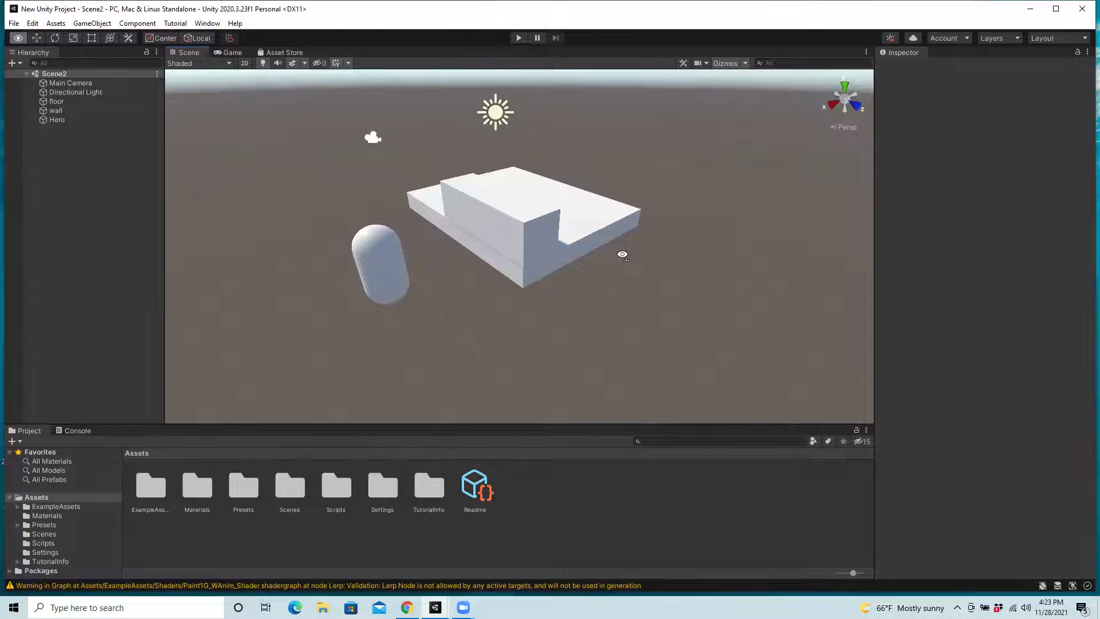
mouse_move(622, 254)
alt+mouse_down()
mouse_move(621, 277)
mouse_move(608, 258)
alt+mouse_up()
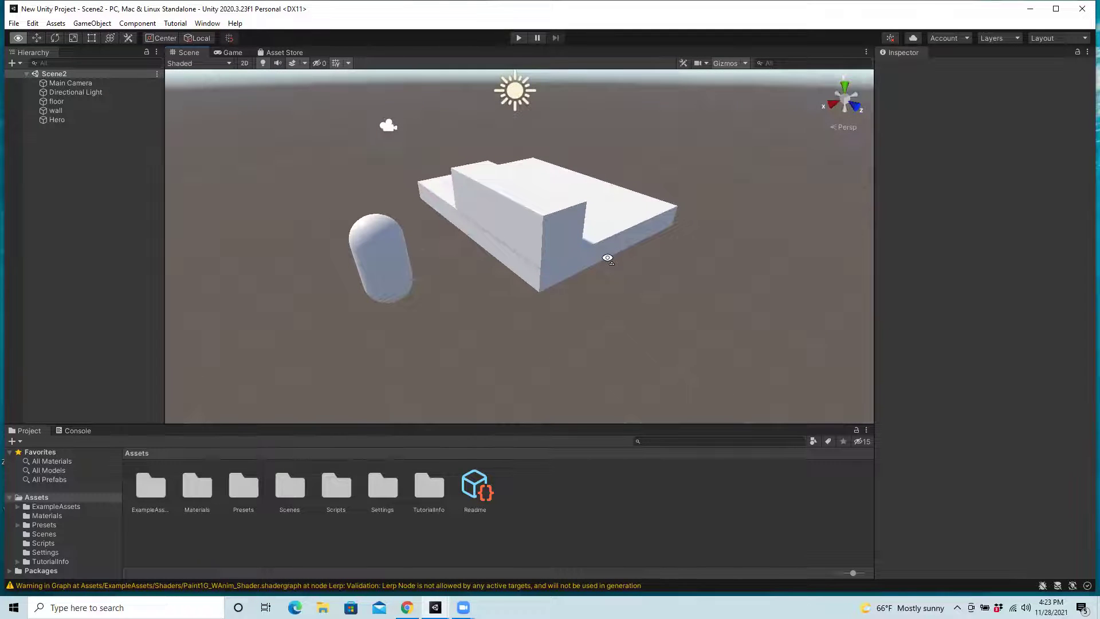
View the wall and capsule up close, shift the viewpoint sideways both ways, and zoom back out
alt+scroll(608, 258, up, 5)
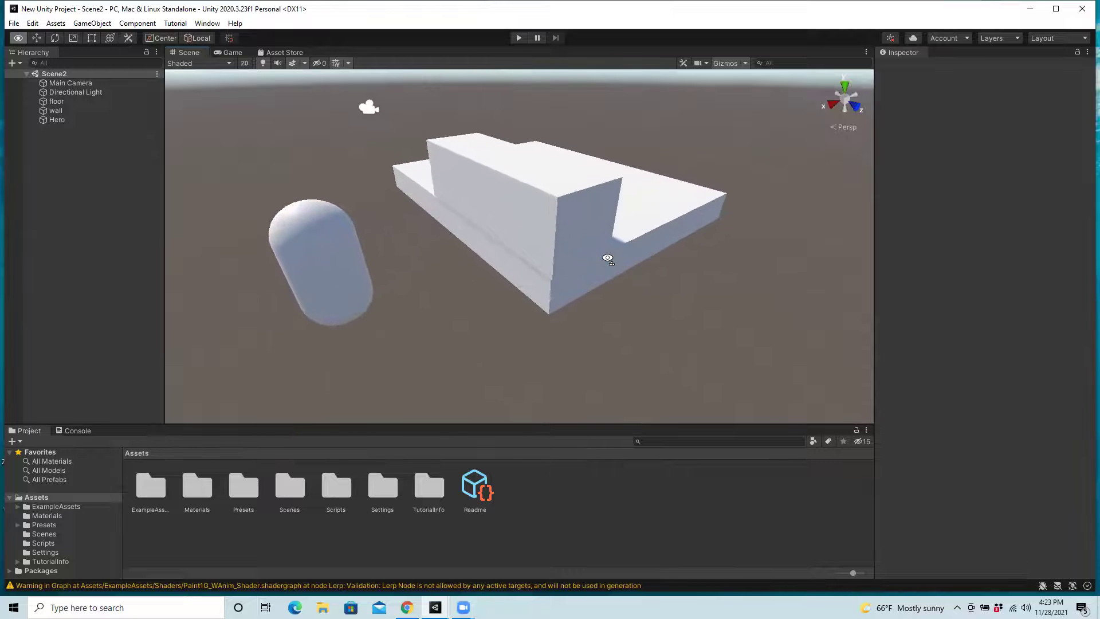
alt+scroll(607, 258, up, 2)
key(Left)
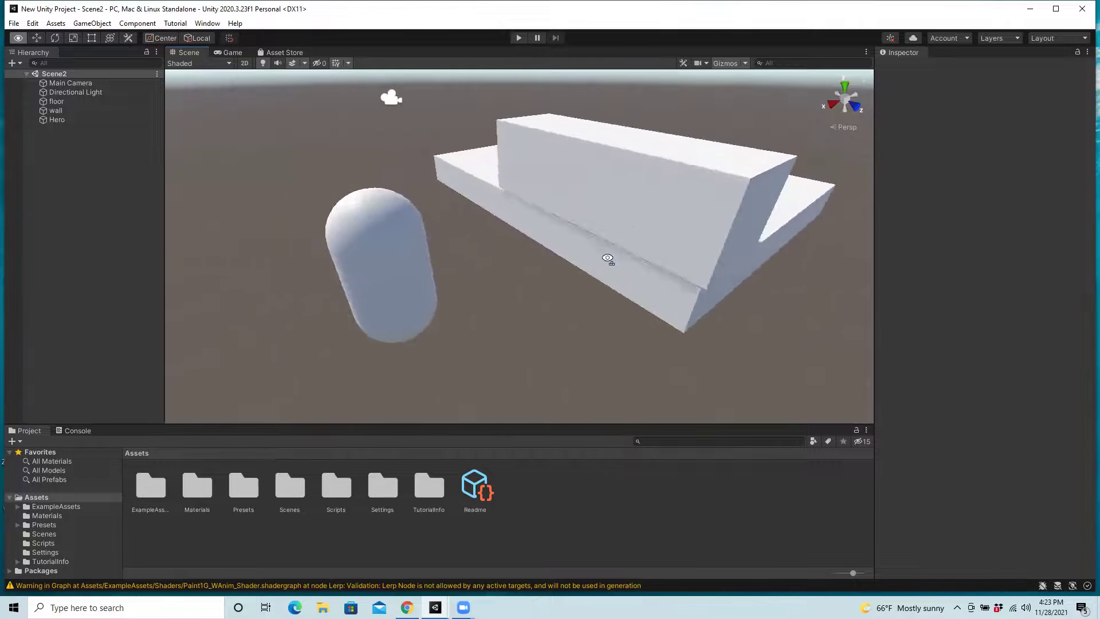
key(Right)
key(Left)
alt+scroll(609, 259, down, 3)
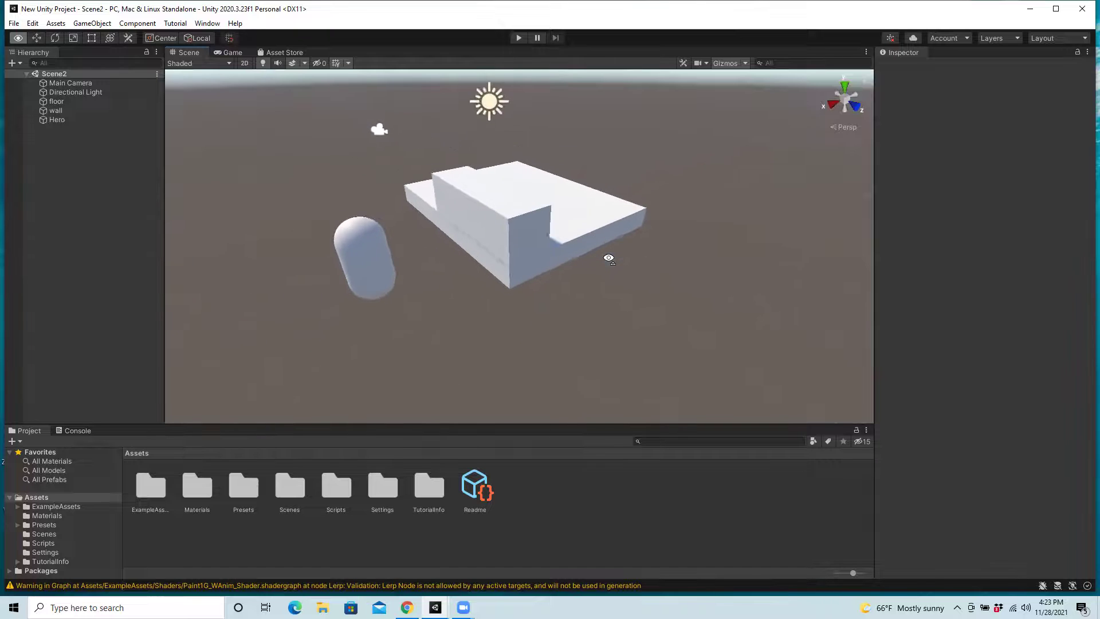
alt+scroll(608, 258, up, 3)
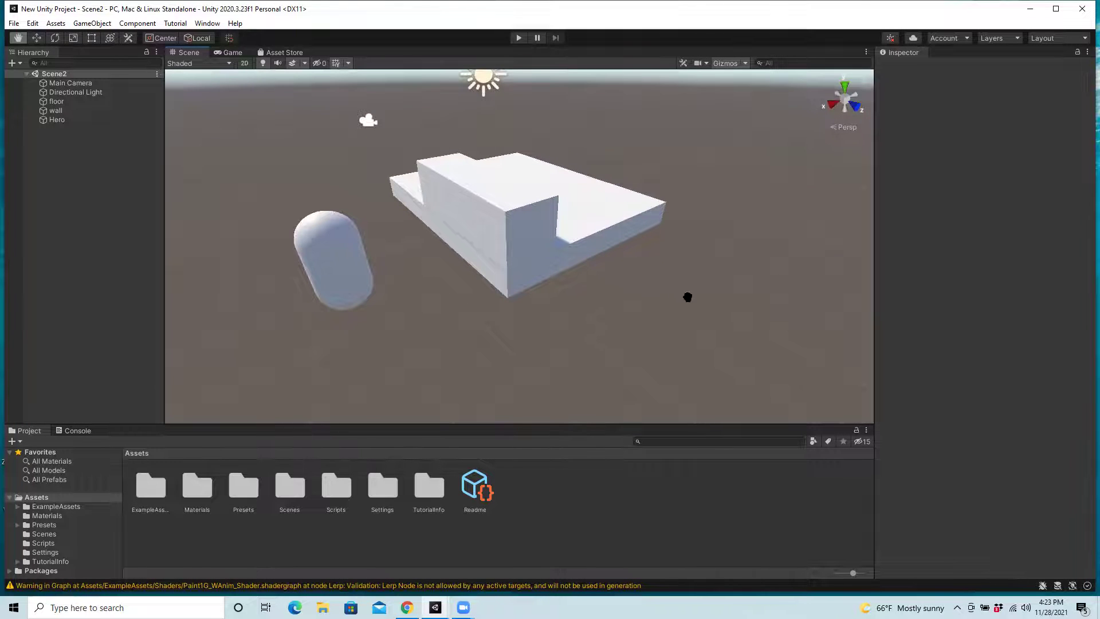
Fly through the scene in flythrough mode, moving forward, backward, sideways, down and up around the objects
mouse_move(687, 297)
alt+mouse_down()
mouse_move(667, 292)
mouse_move(685, 302)
alt+mouse_up()
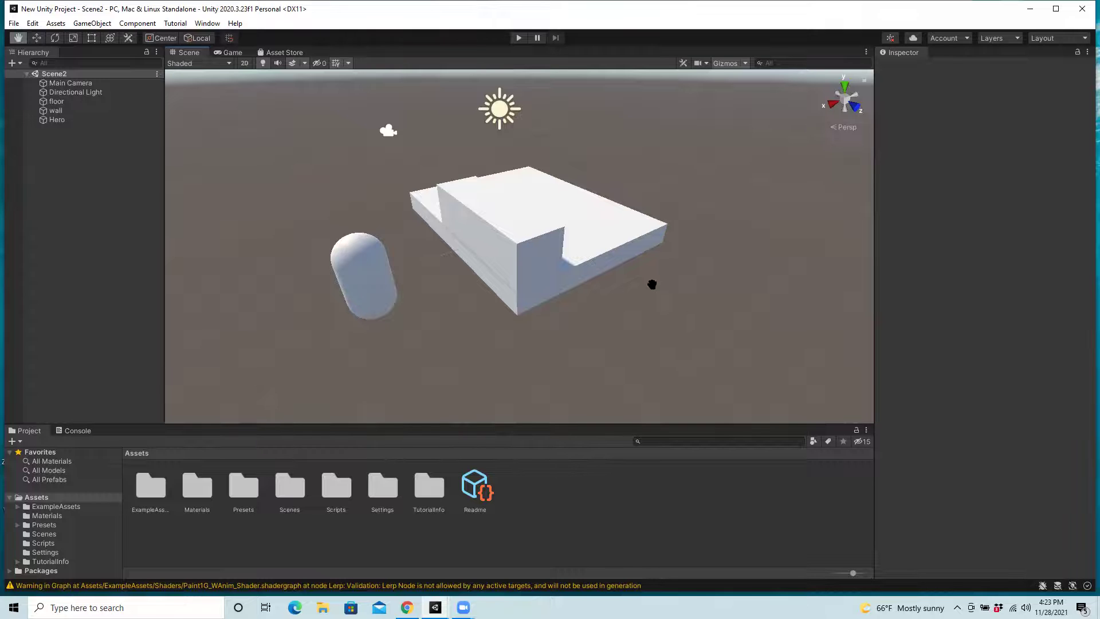
mouse_move(652, 284)
right_down()
mouse_move(651, 304)
mouse_move(697, 274)
mouse_move(691, 309)
mouse_move(633, 302)
mouse_move(648, 295)
right_up()
key(w)
key(s)
key(a)
key(d)
key(a)
key(d)
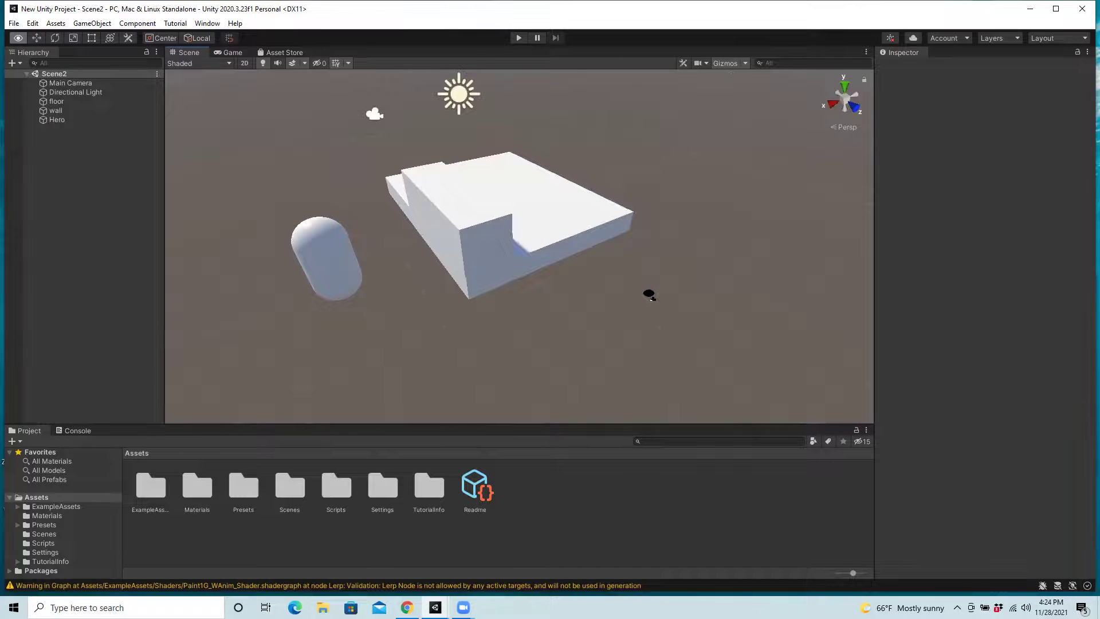
key(q)
mouse_move(649, 294)
right_down()
mouse_move(650, 278)
mouse_move(633, 290)
mouse_move(649, 294)
right_up()
key(e)
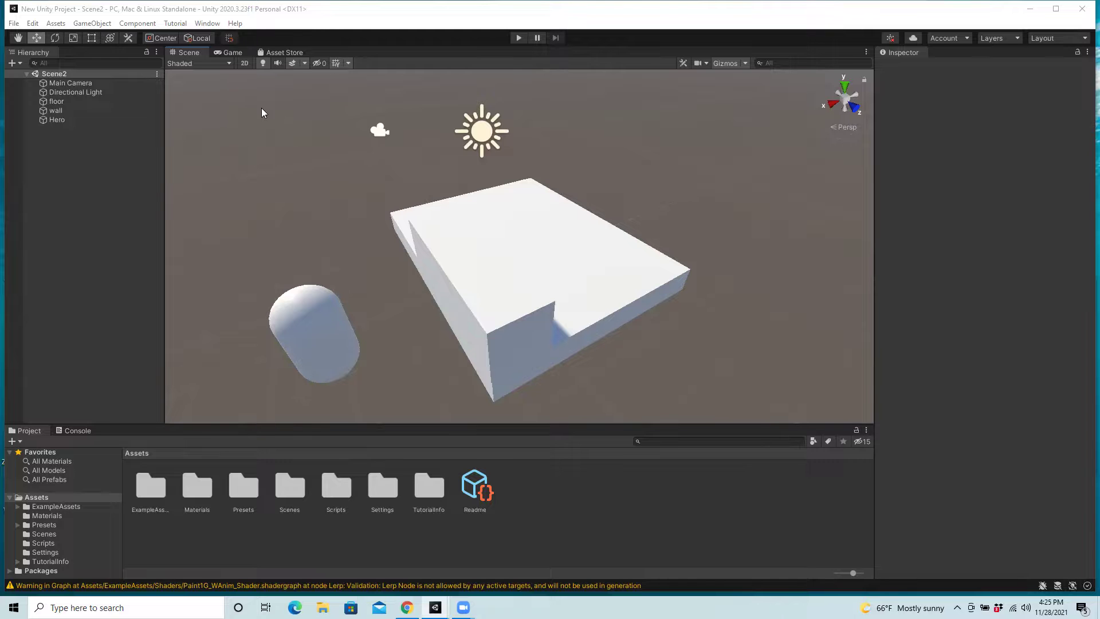
Select the wall in the Scene view, switch to the Hand tool and back to the Move tool, and select the floor
click(463, 249)
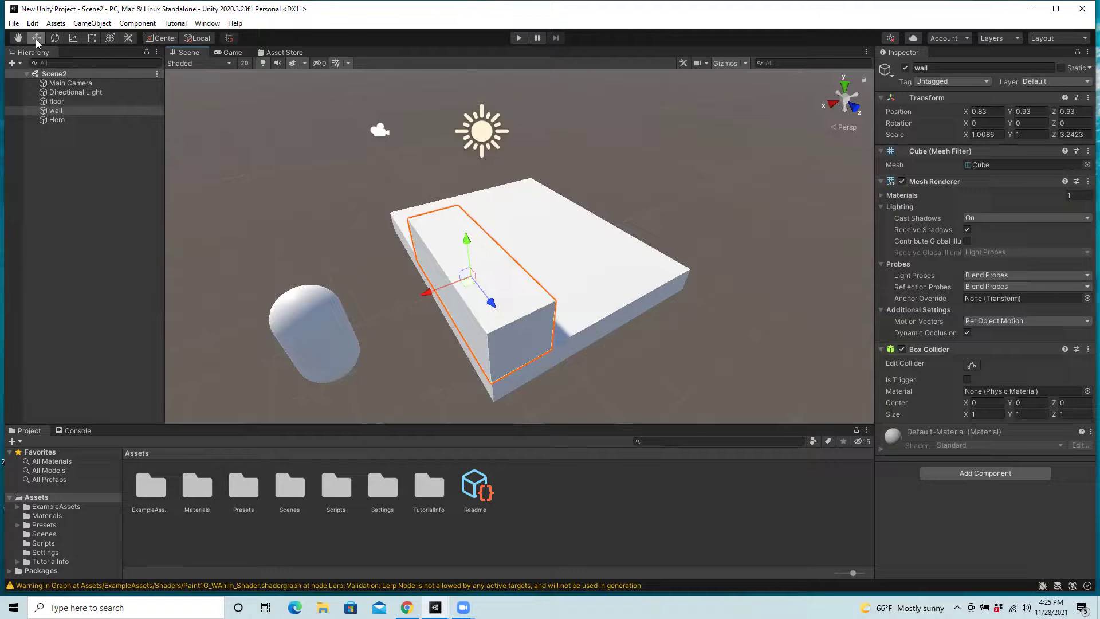
click(18, 38)
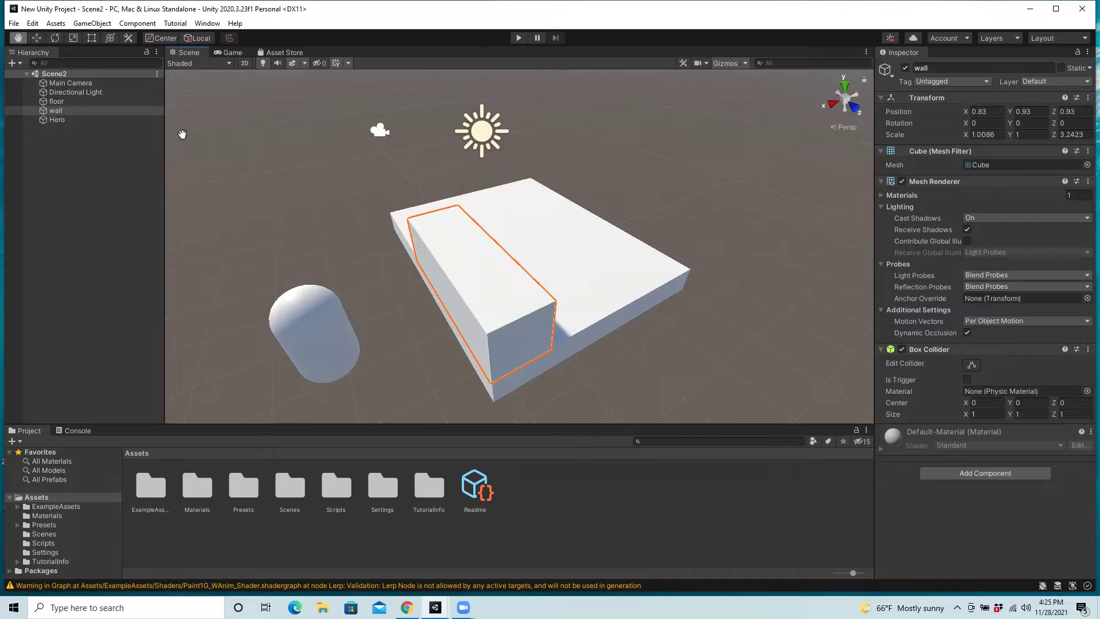
click(36, 38)
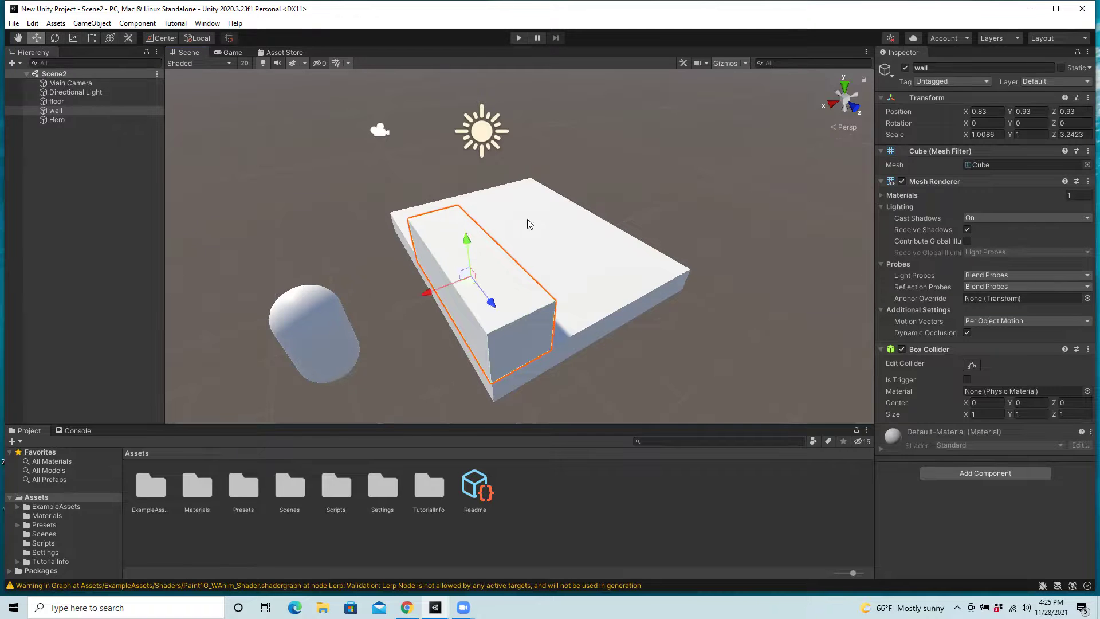
click(522, 207)
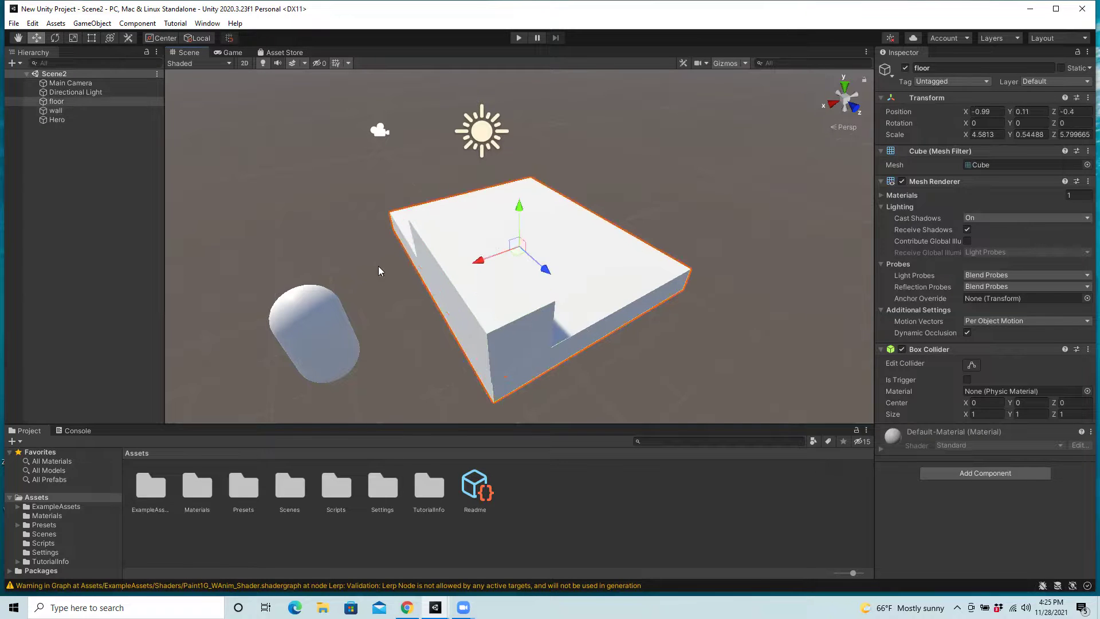
Frame the Hero capsule, the wall and the floor in turn in the Scene view, and clear the selection
click(319, 327)
key(f)
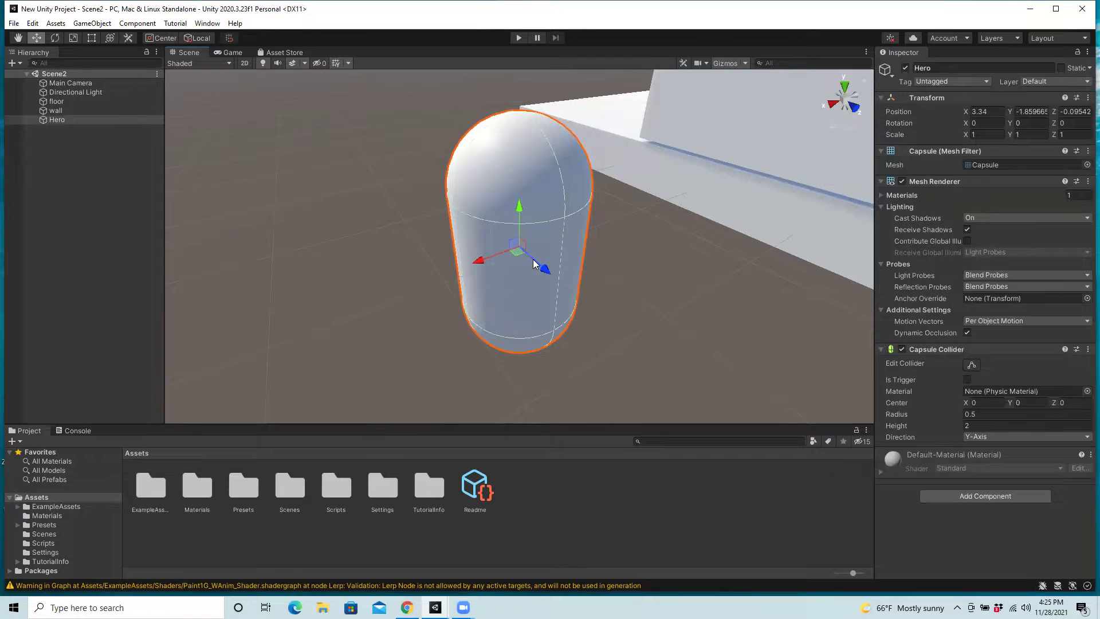
click(711, 118)
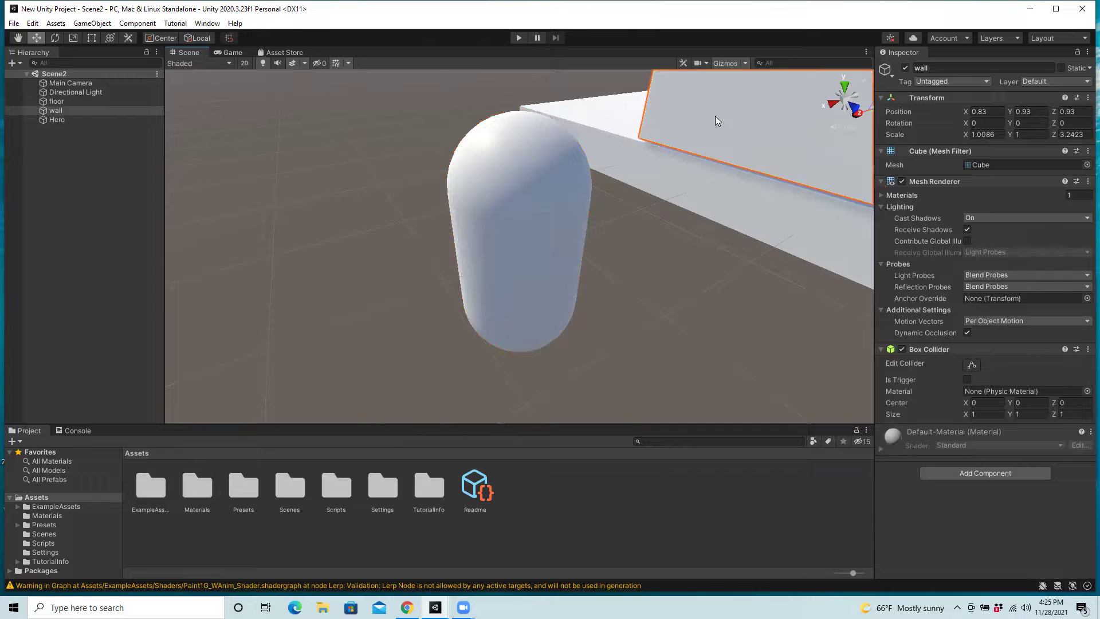
key(f)
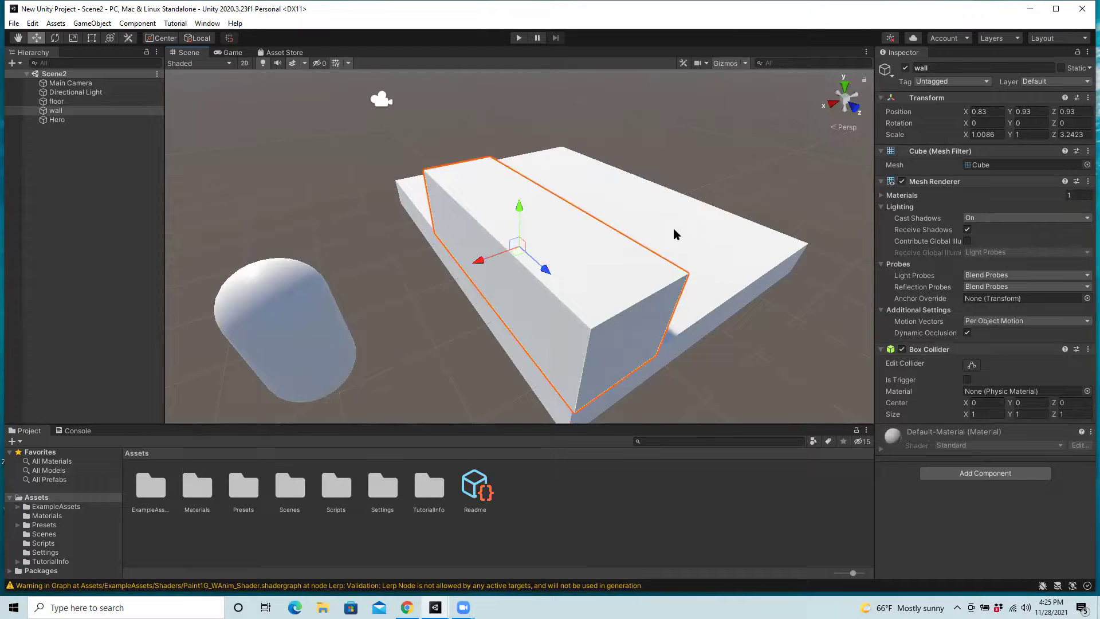
click(698, 243)
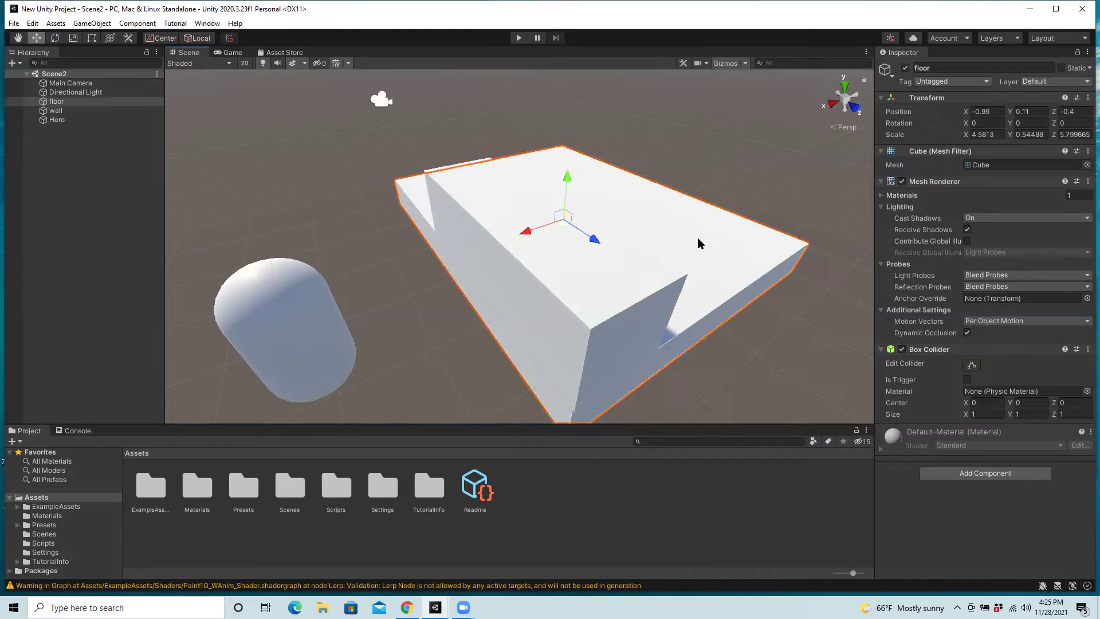
key(f)
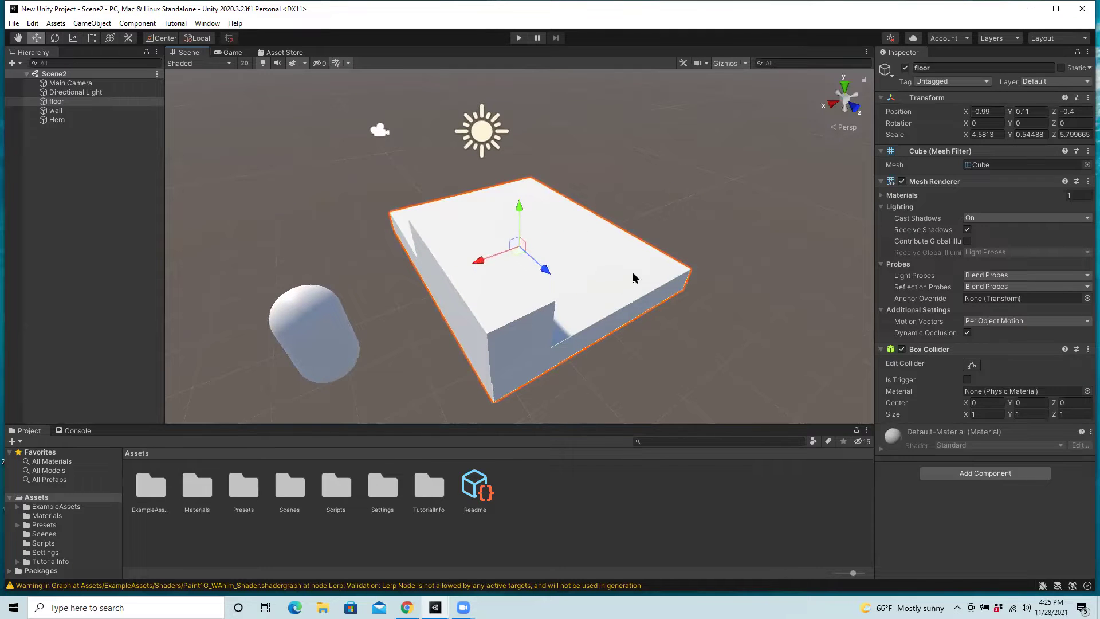
click(700, 219)
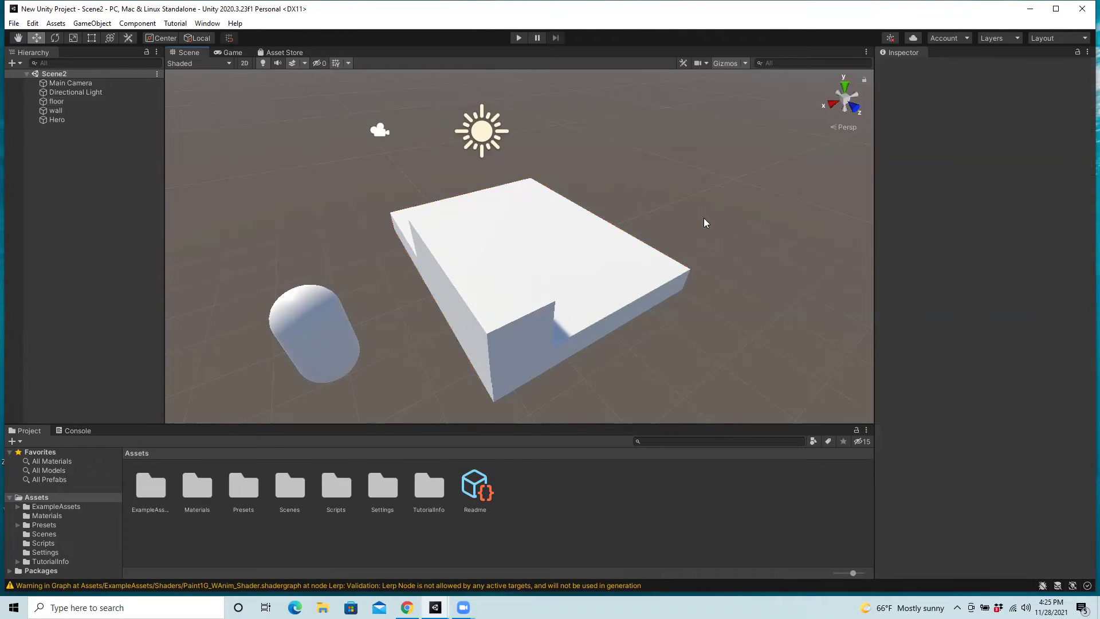